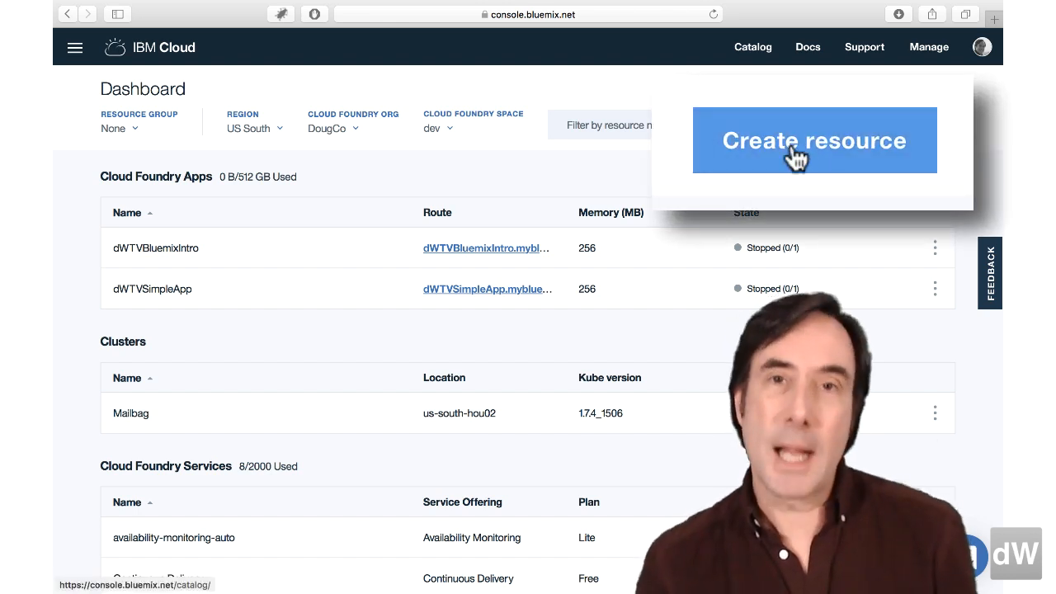
# - Start a new resource from the catalog's Cloud Foundry Apps category, choosing the SDK for Node.js runtime
pyautogui.click(886, 127)
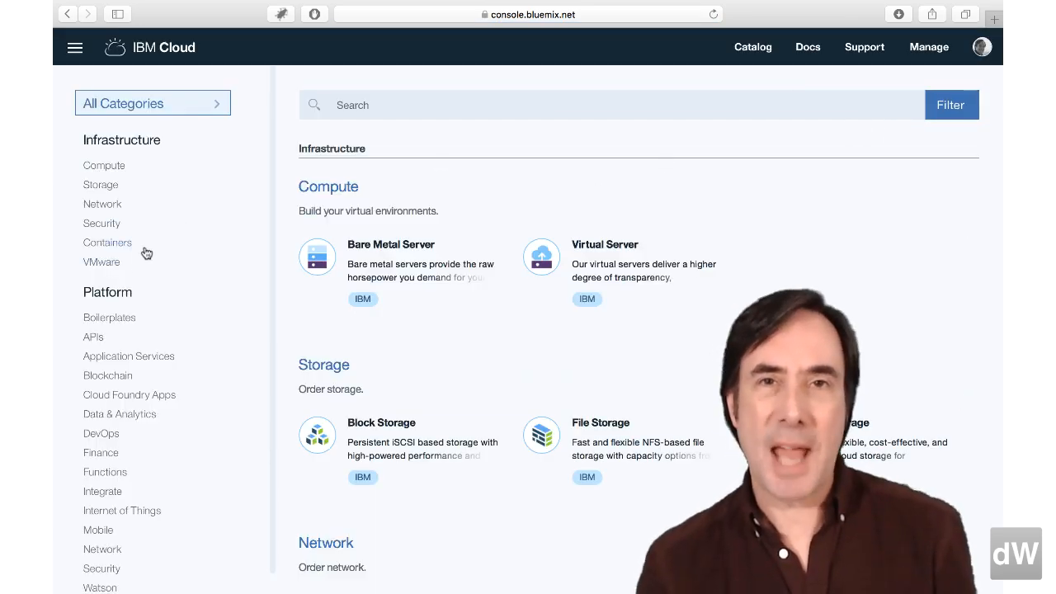
pyautogui.scroll(-1, 135, 317)
pyautogui.scroll(1, 135, 317)
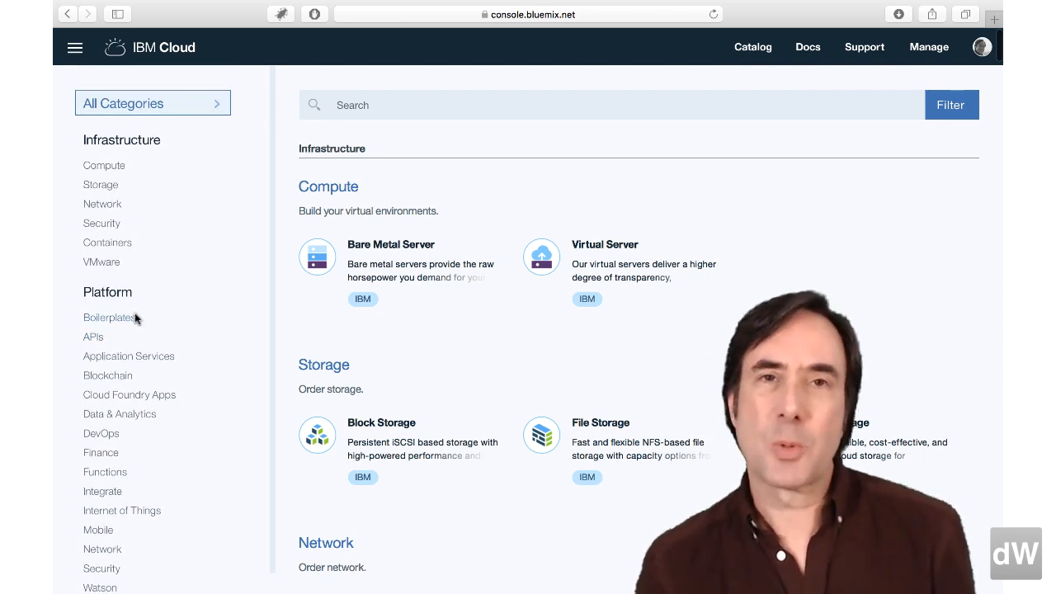
pyautogui.click(120, 399)
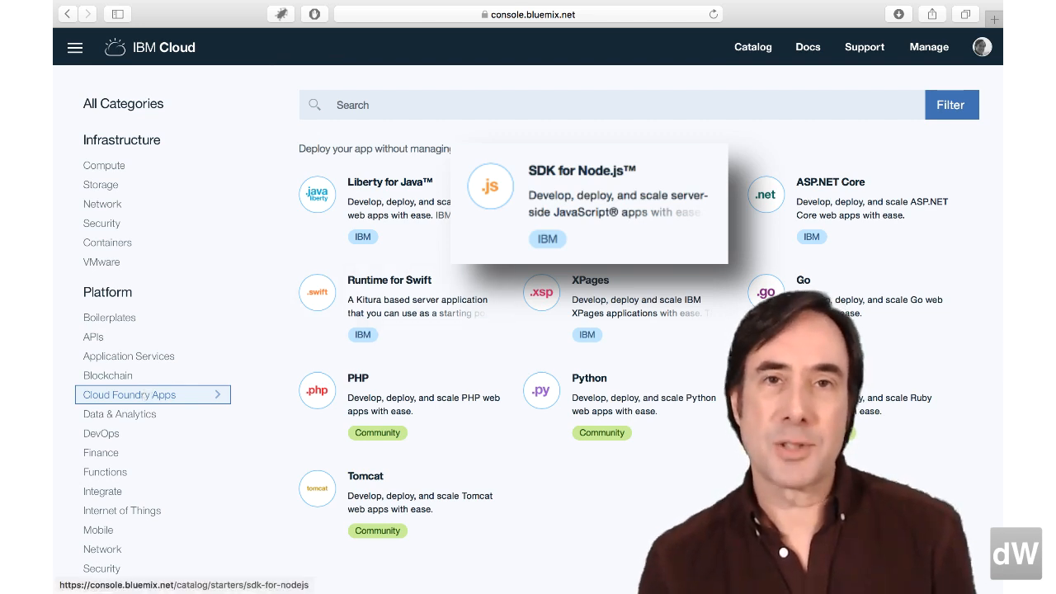
pyautogui.click(571, 228)
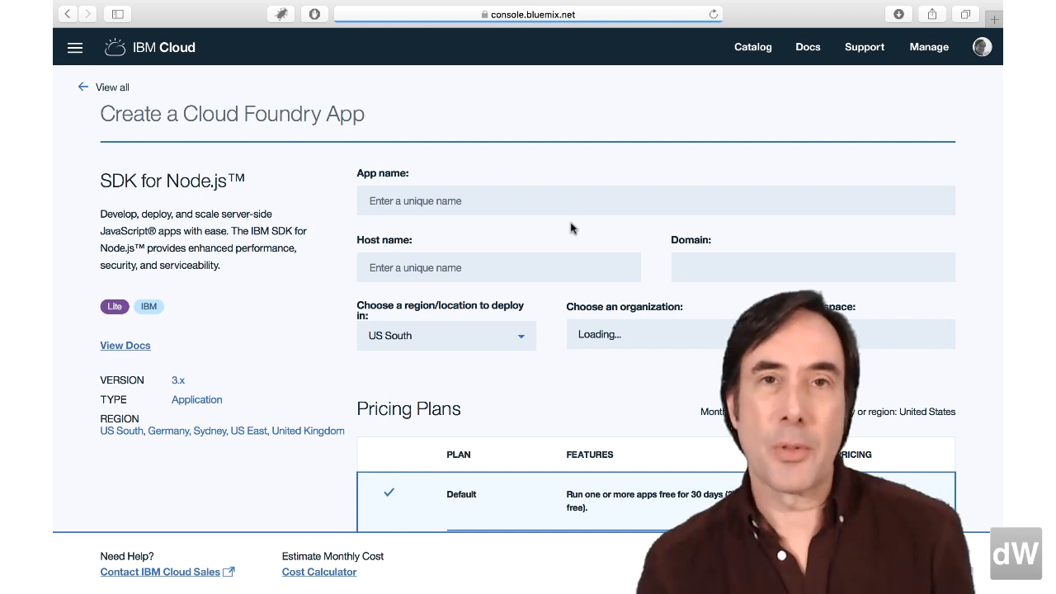
# - Name the app dWTVIBMCloudIntro and create it with the default pricing plan
pyautogui.click(521, 205)
pyautogui.write('dWT')
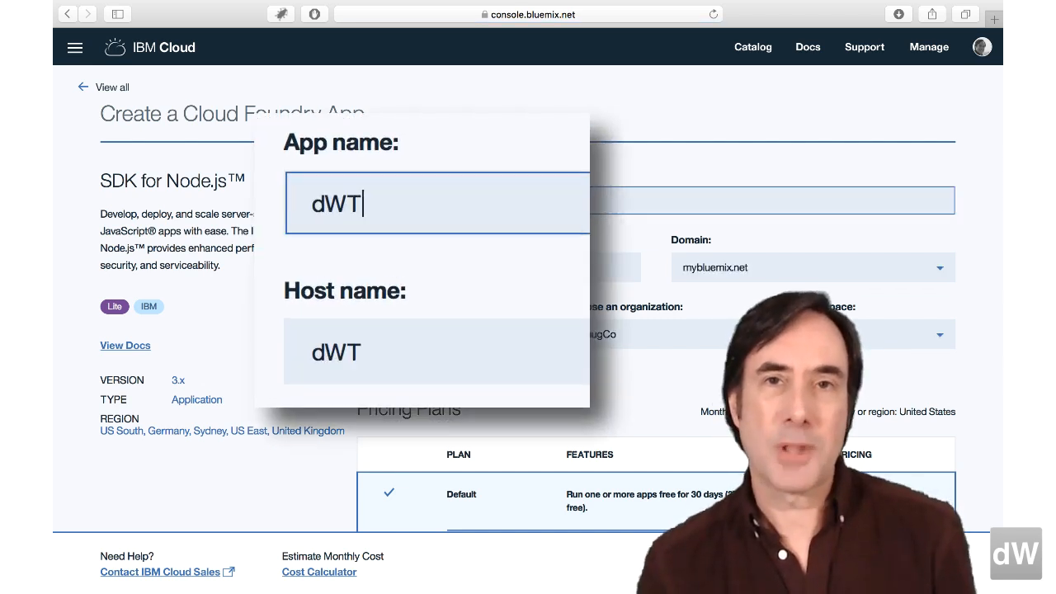
pyautogui.write('VIBMCloudIntro')
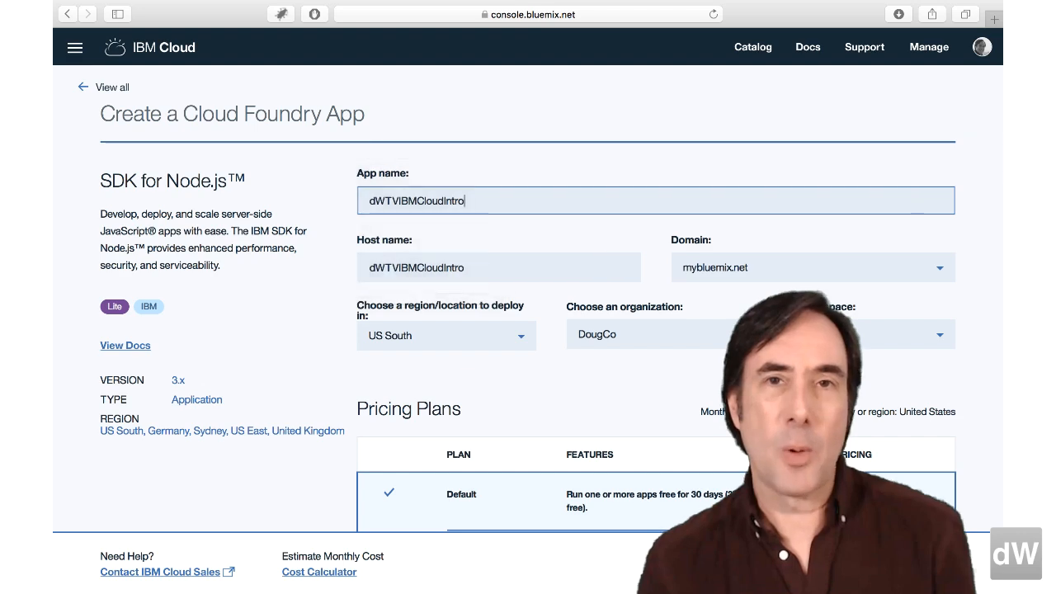
pyautogui.scroll(-3, 520, 206)
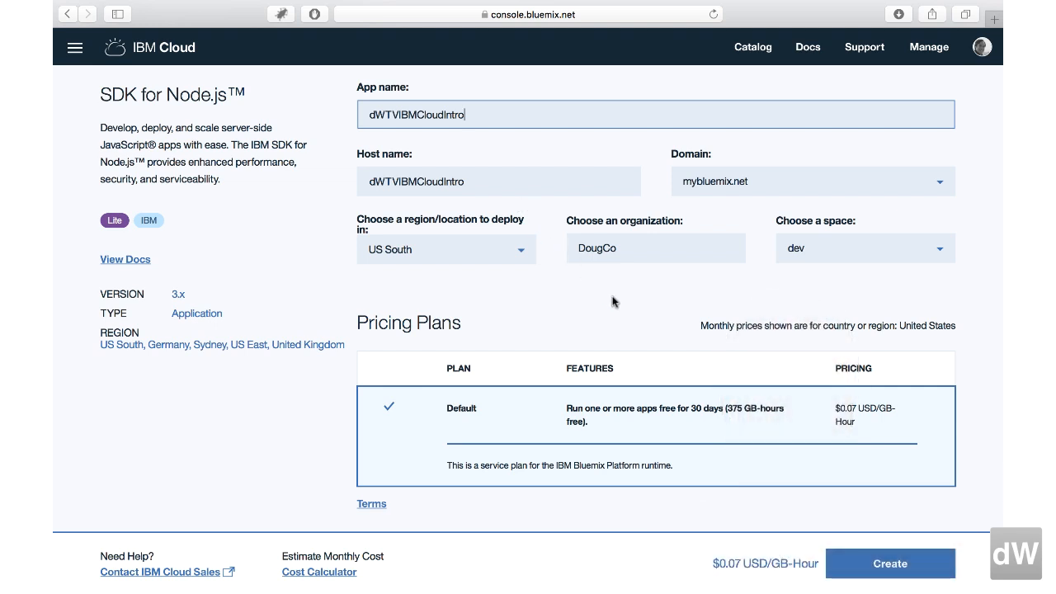
pyautogui.click(891, 569)
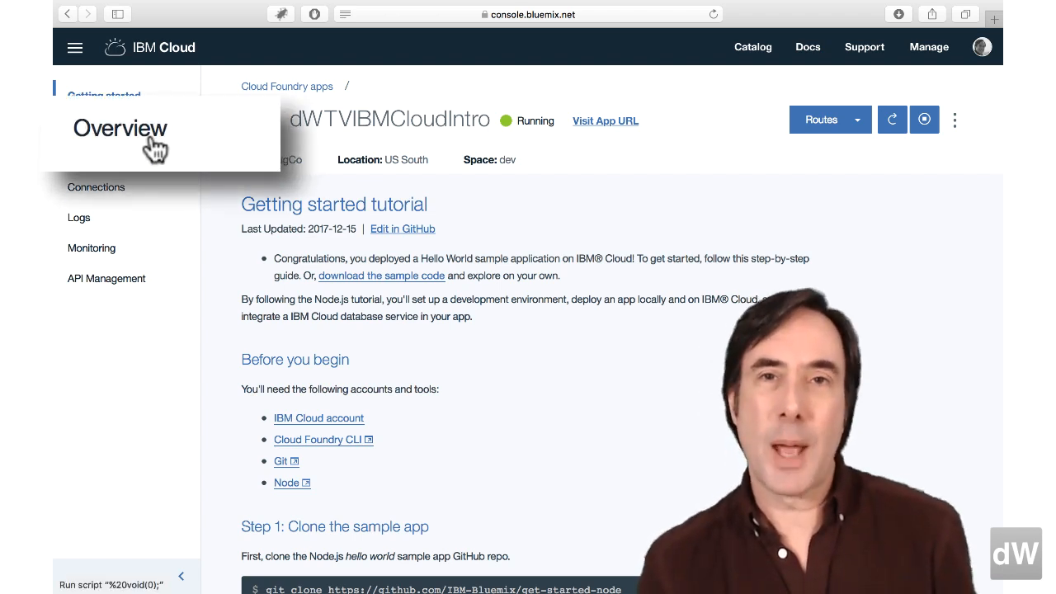
# - Review the new app's overview of runtime, connections and cost, and open the running app's URL
pyautogui.click(103, 132)
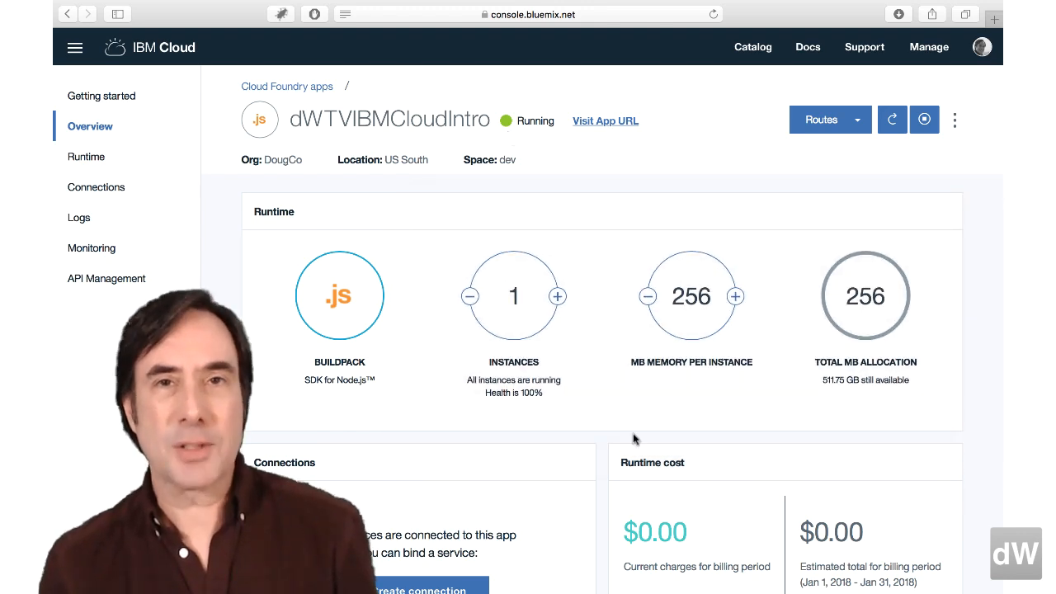
pyautogui.scroll(-3, 633, 438)
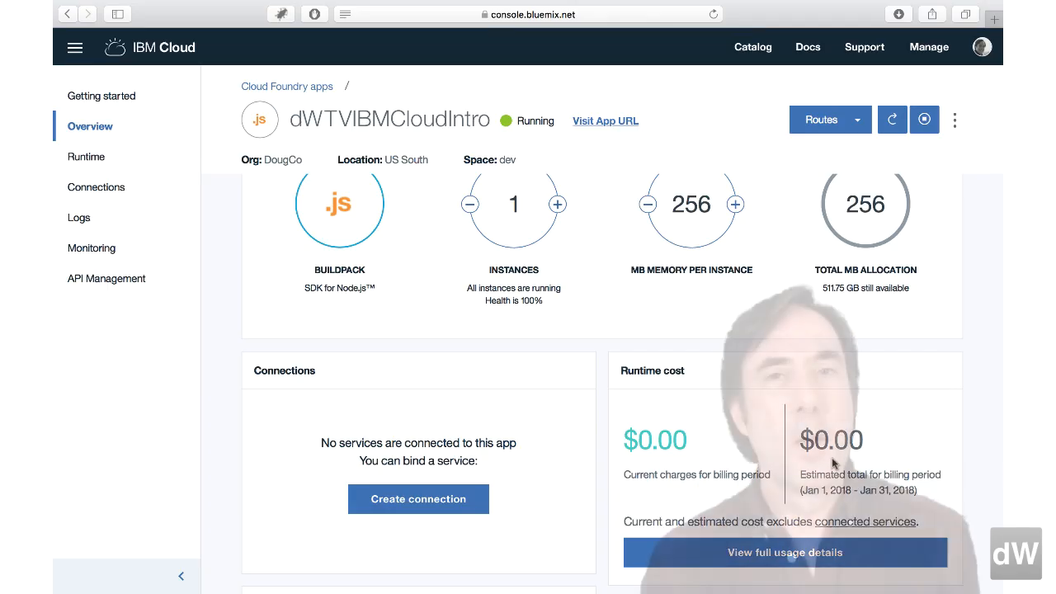
pyautogui.click(607, 122)
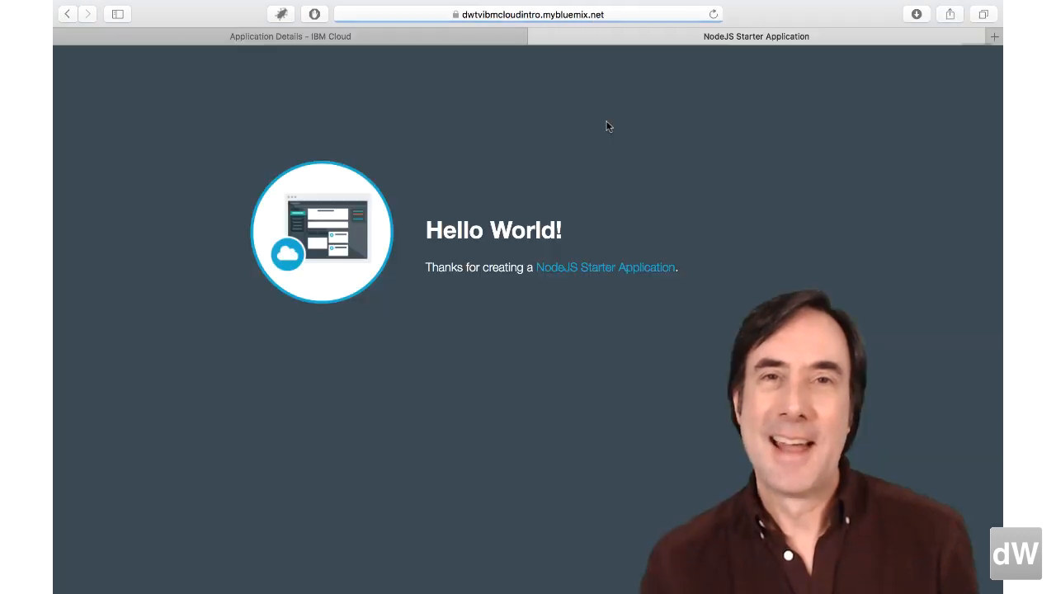
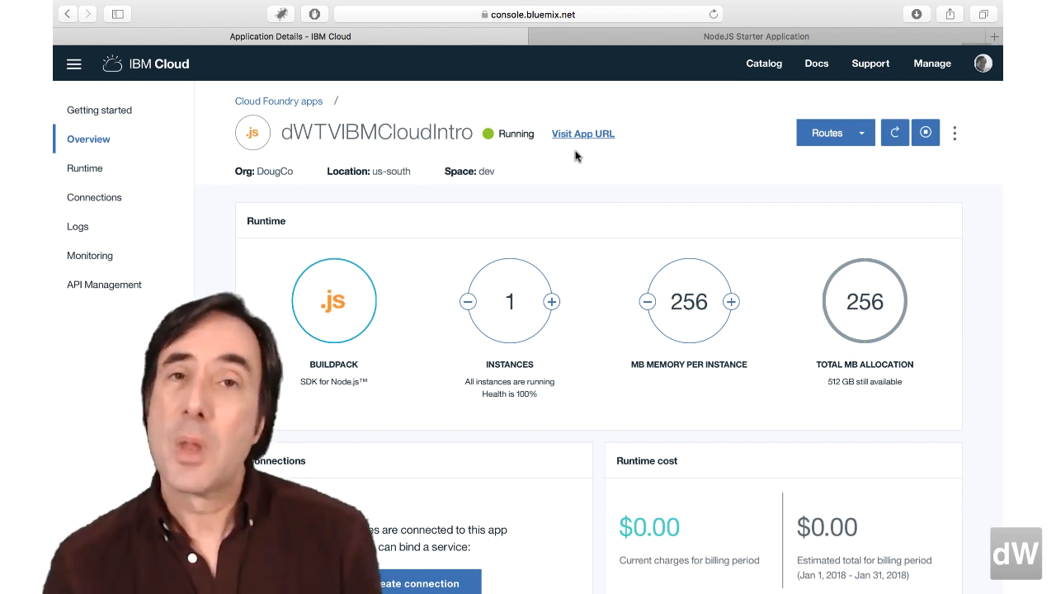
# - Enable continuous delivery for the app and create its toolchain with the default name, region, organization and cloned starter-code repository
pyautogui.scroll(-10, 577, 156)
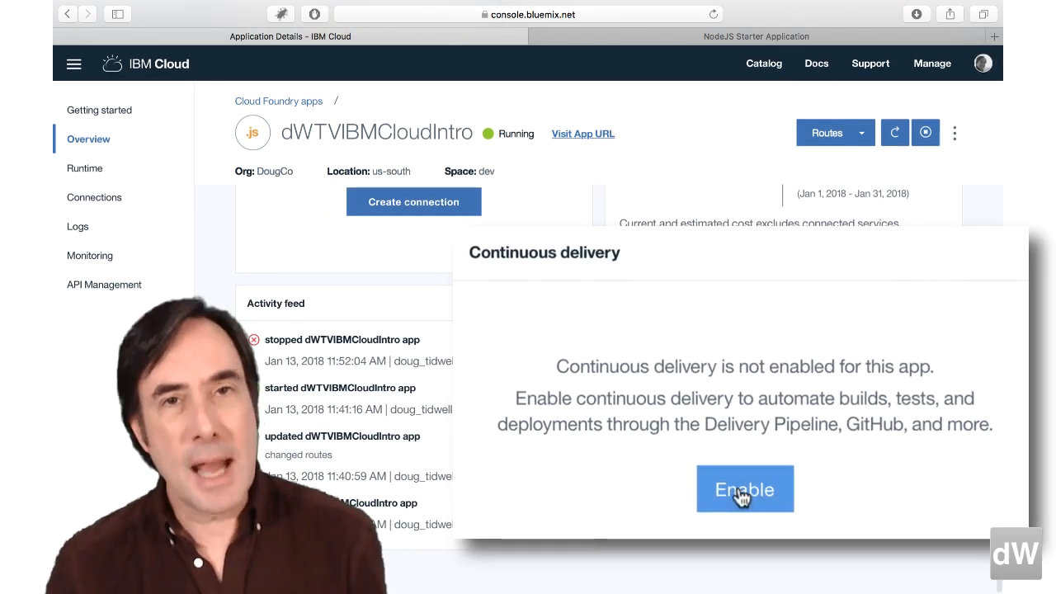
pyautogui.click(781, 460)
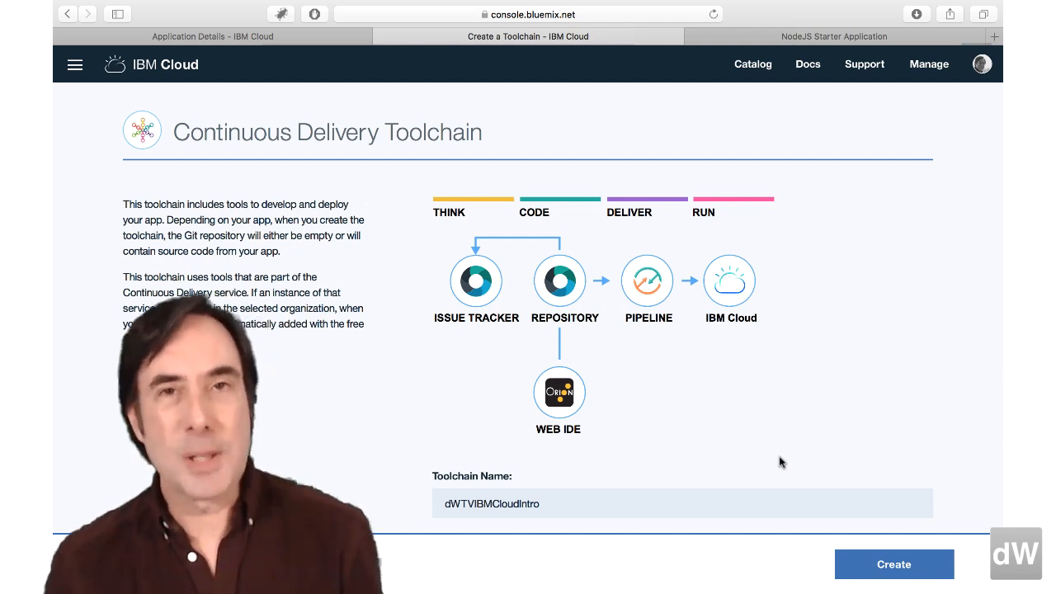
pyautogui.scroll(-8, 780, 462)
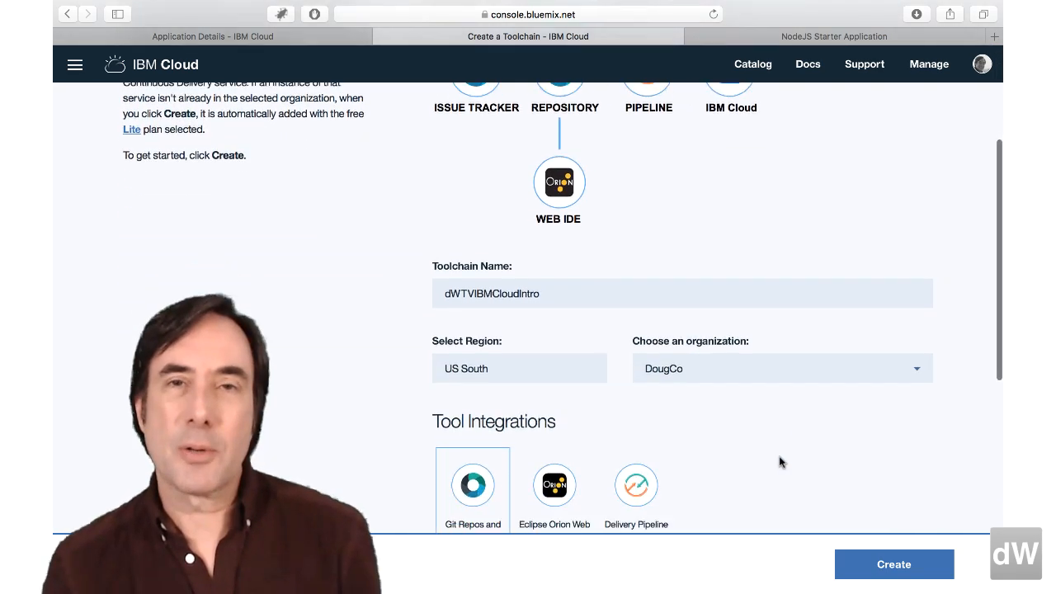
pyautogui.scroll(-9, 779, 462)
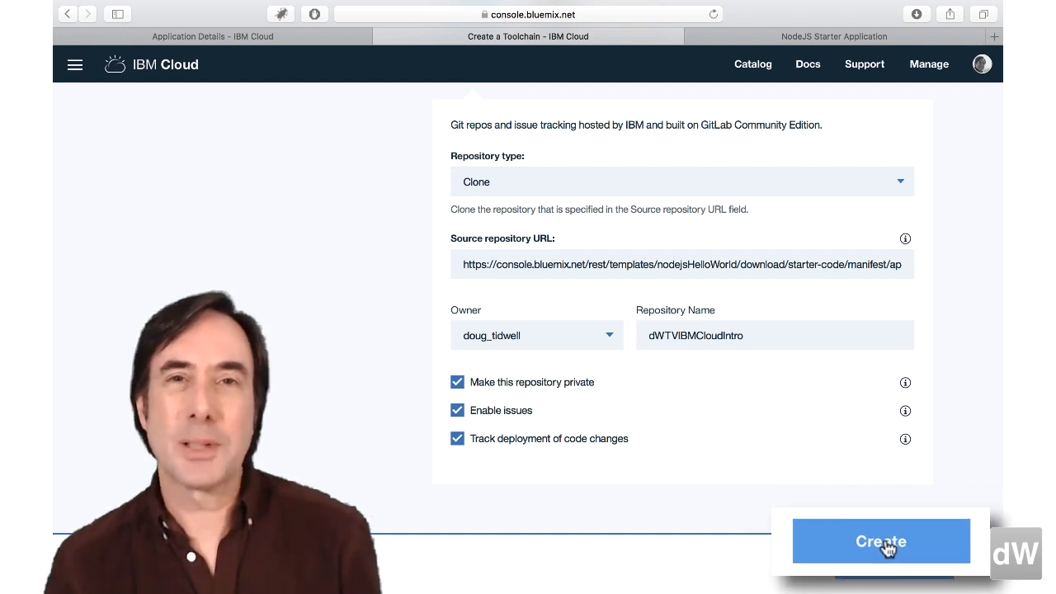
pyautogui.click(897, 566)
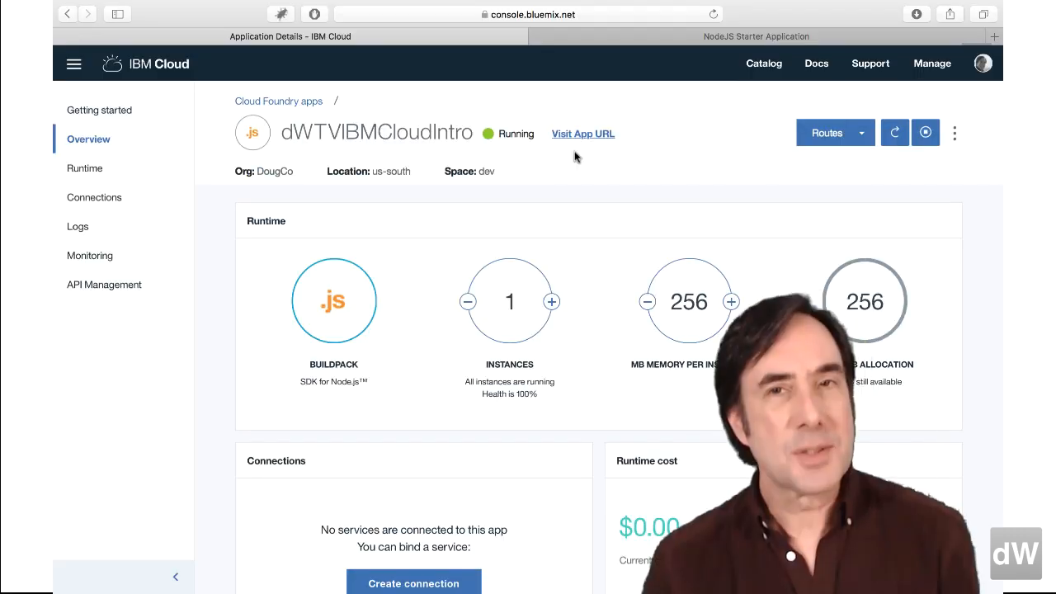
# - Search the catalog for cloudant and create a Cloudant NoSQL DB service with the default settings and the free Lite plan
pyautogui.click(764, 64)
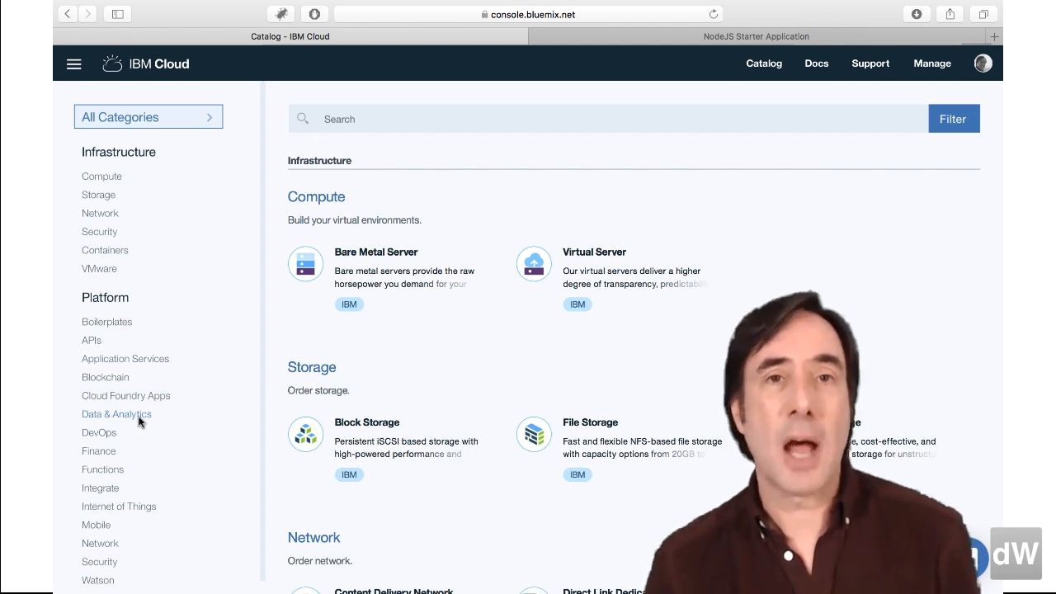
pyautogui.click(346, 118)
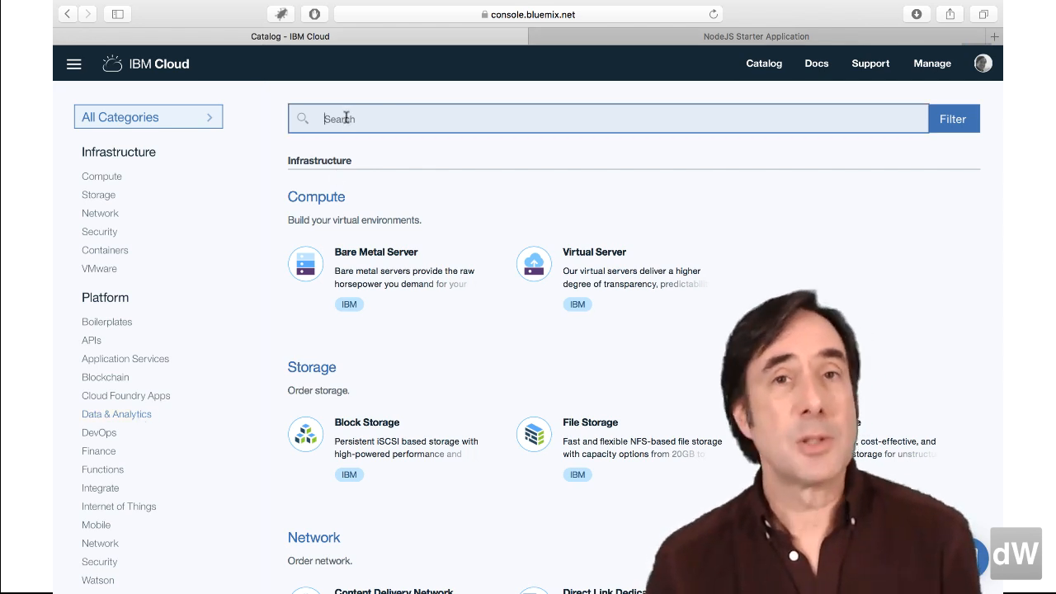
pyautogui.write('cloudant')
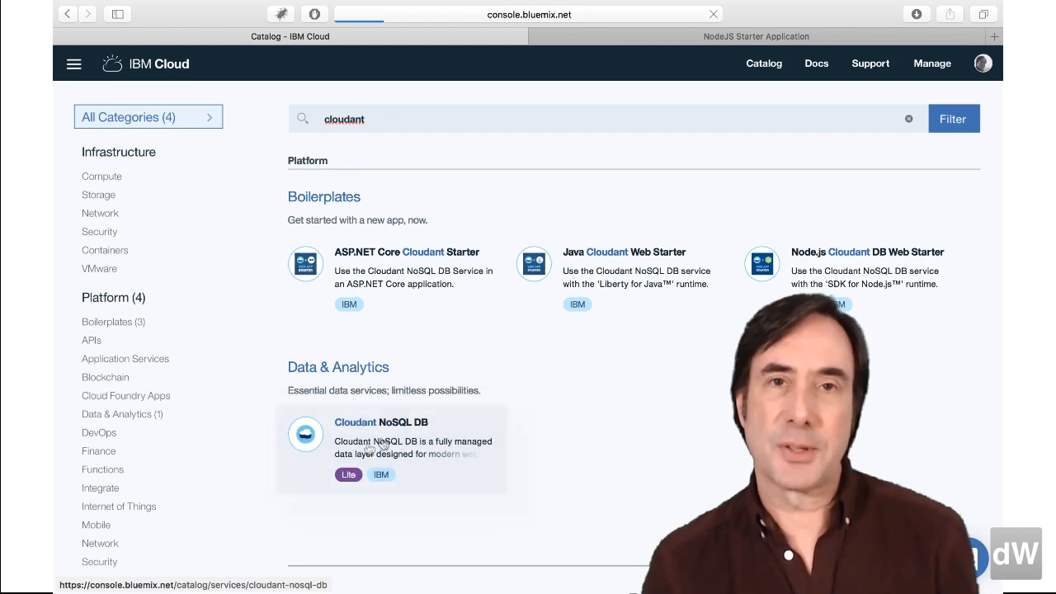
pyautogui.click(382, 442)
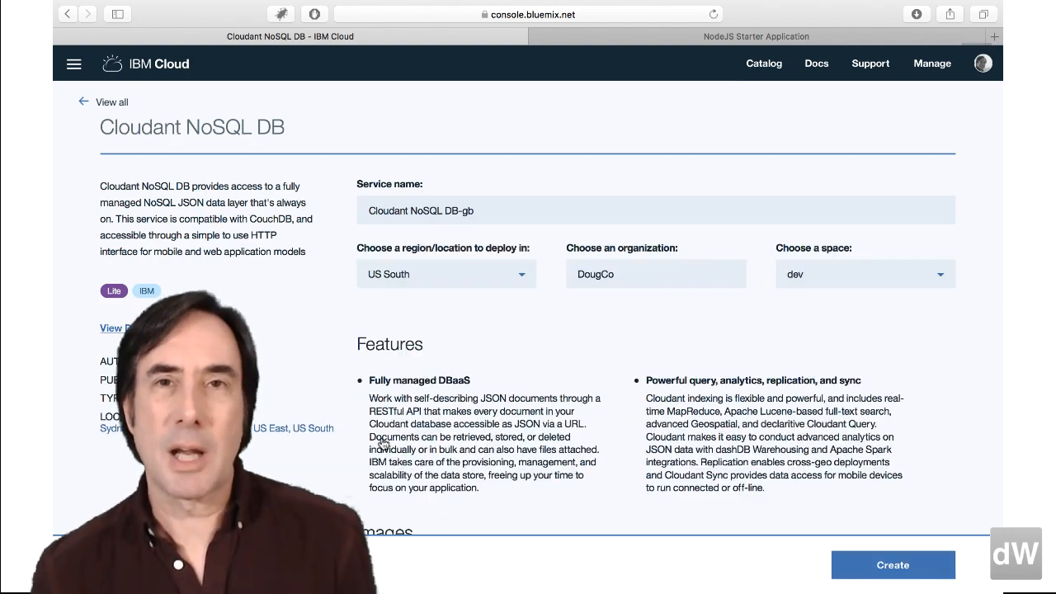
pyautogui.scroll(-10, 383, 443)
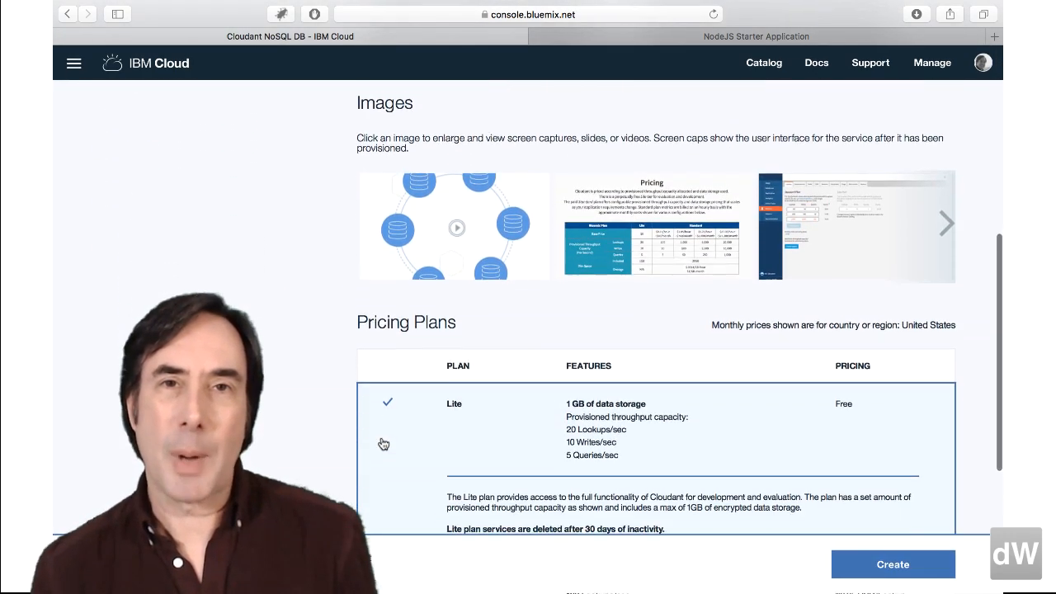
pyautogui.scroll(-1, 383, 443)
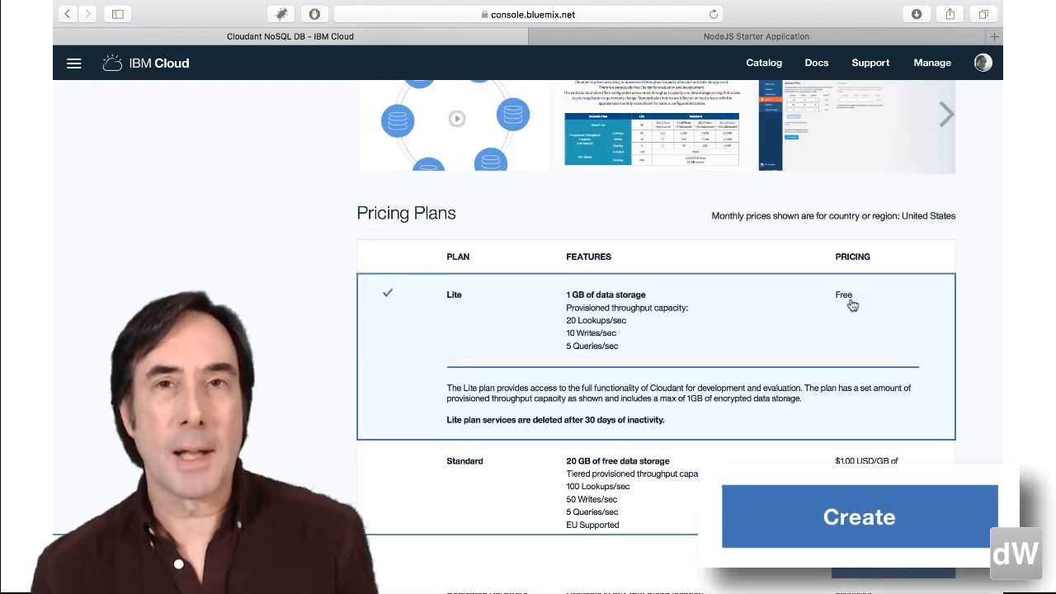
pyautogui.click(897, 567)
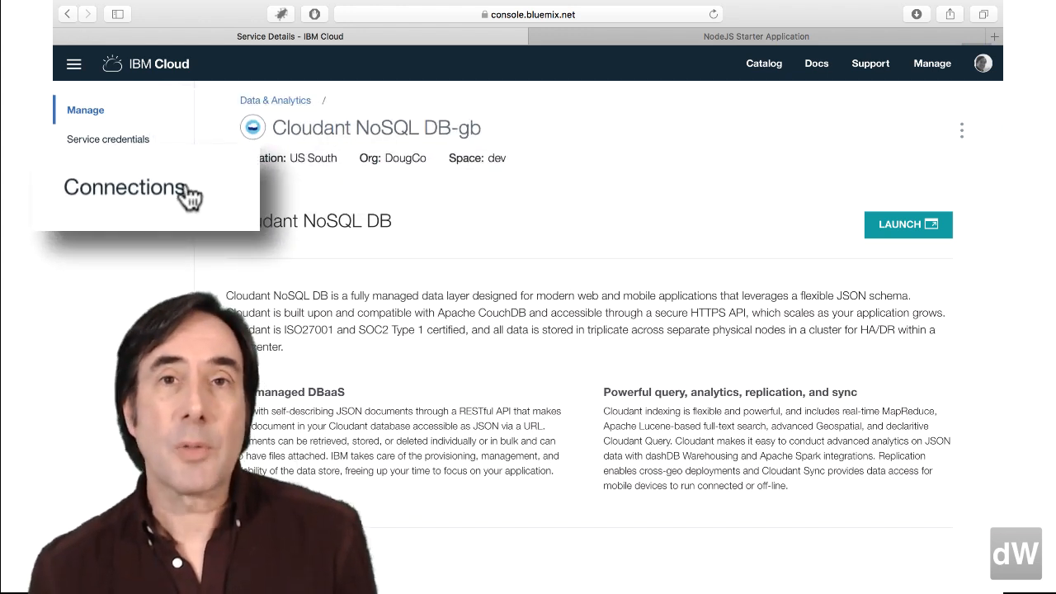
# - Connect the new Cloudant database service to the dWTVIBMCloudIntro app and restage the app
pyautogui.click(120, 199)
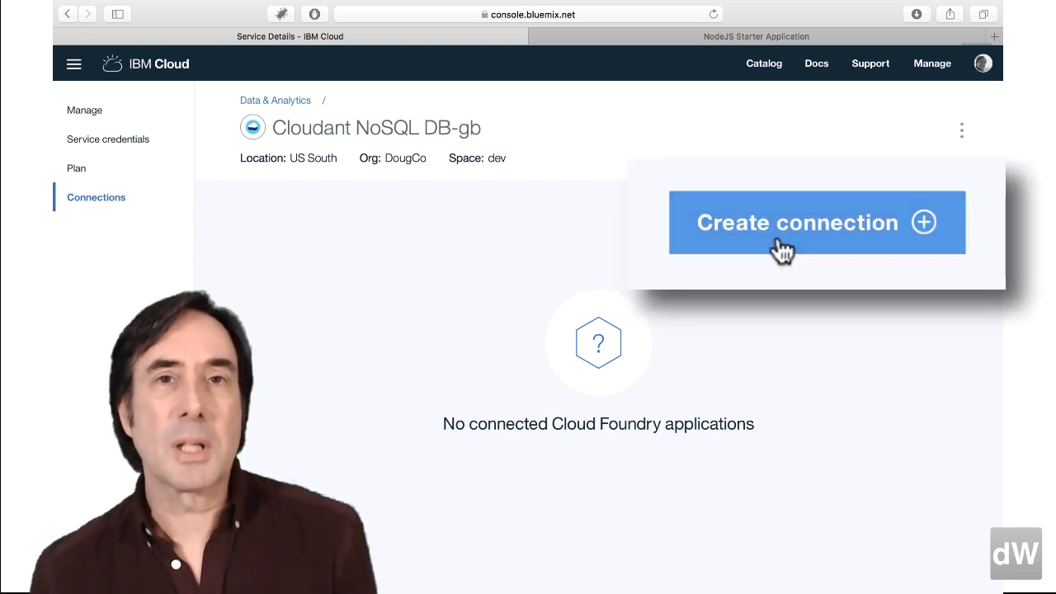
pyautogui.click(872, 239)
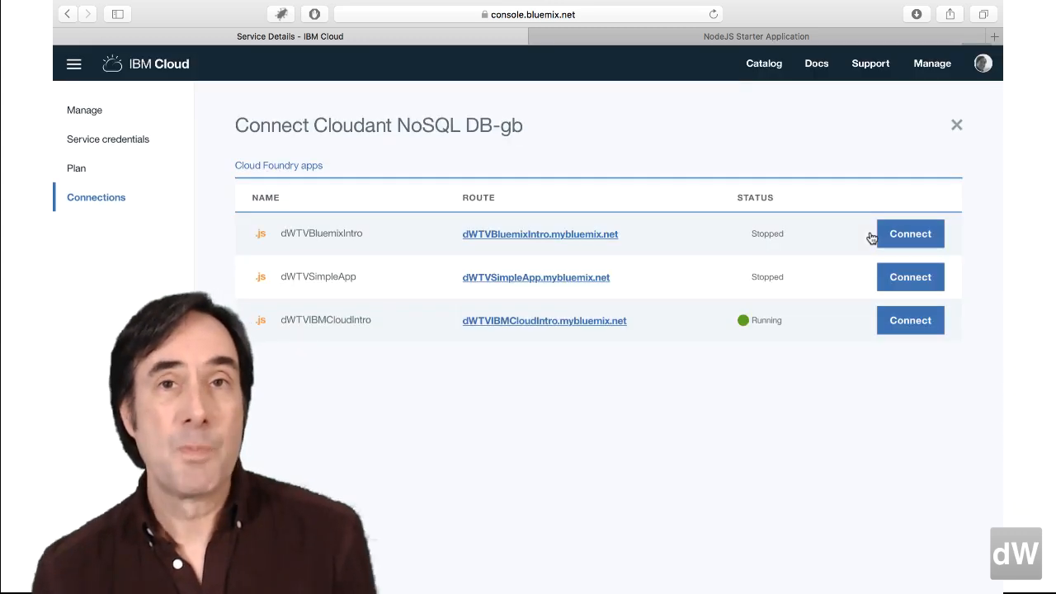
pyautogui.click(909, 321)
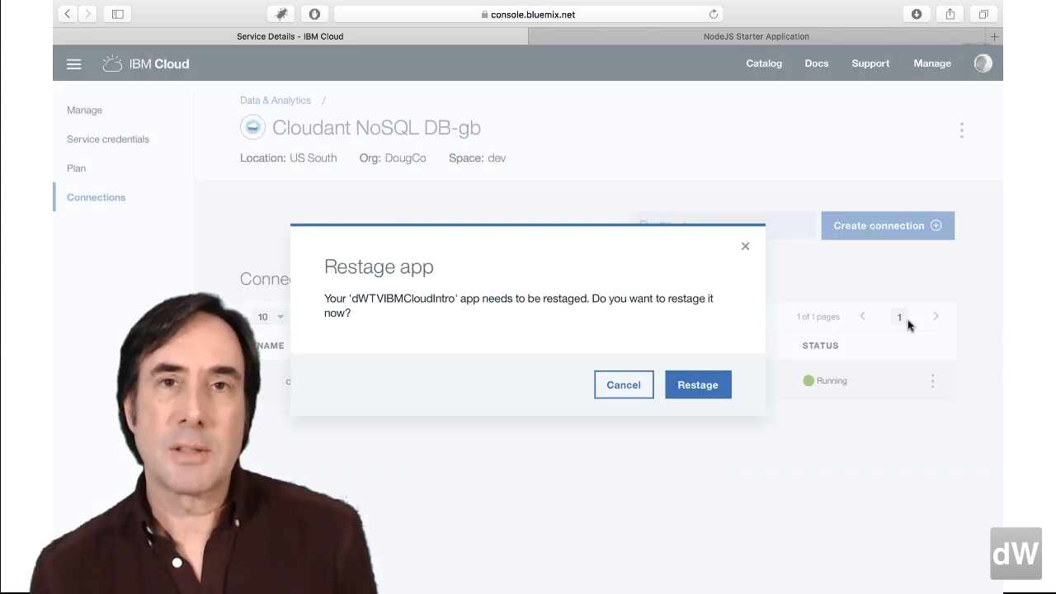
pyautogui.click(697, 386)
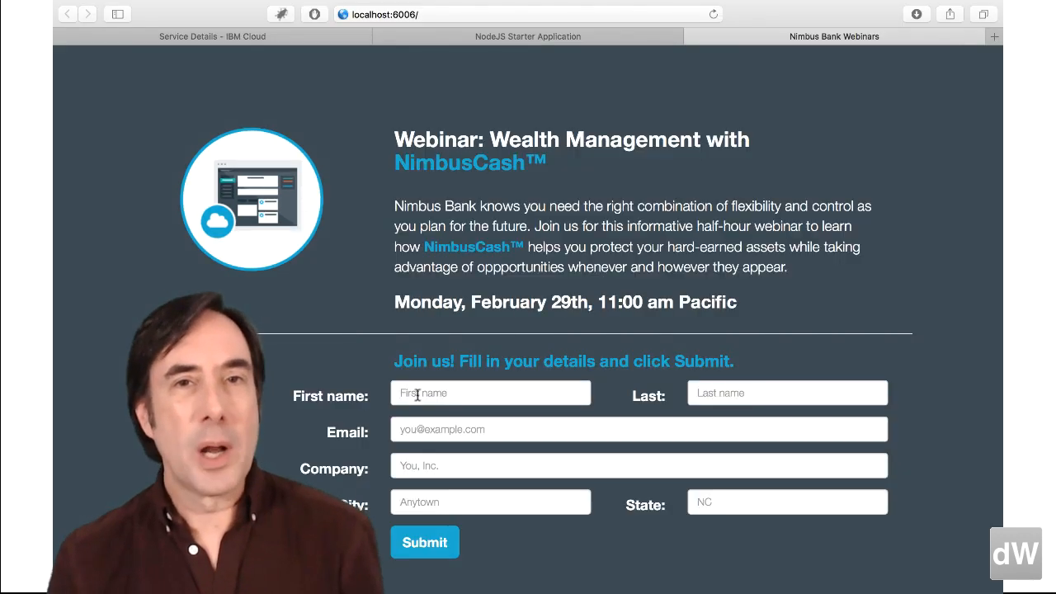
# - Enter the attendee's first name, last name and e-mail in the Nimbus Bank webinar registration form
pyautogui.click(417, 395)
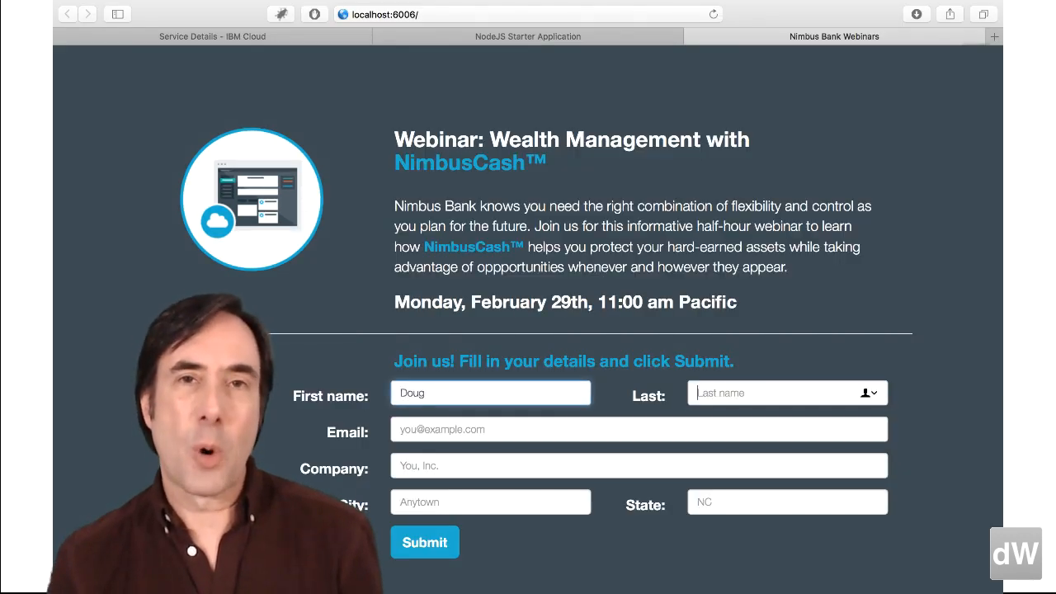
pyautogui.press('Tab')
pyautogui.press('Tab')
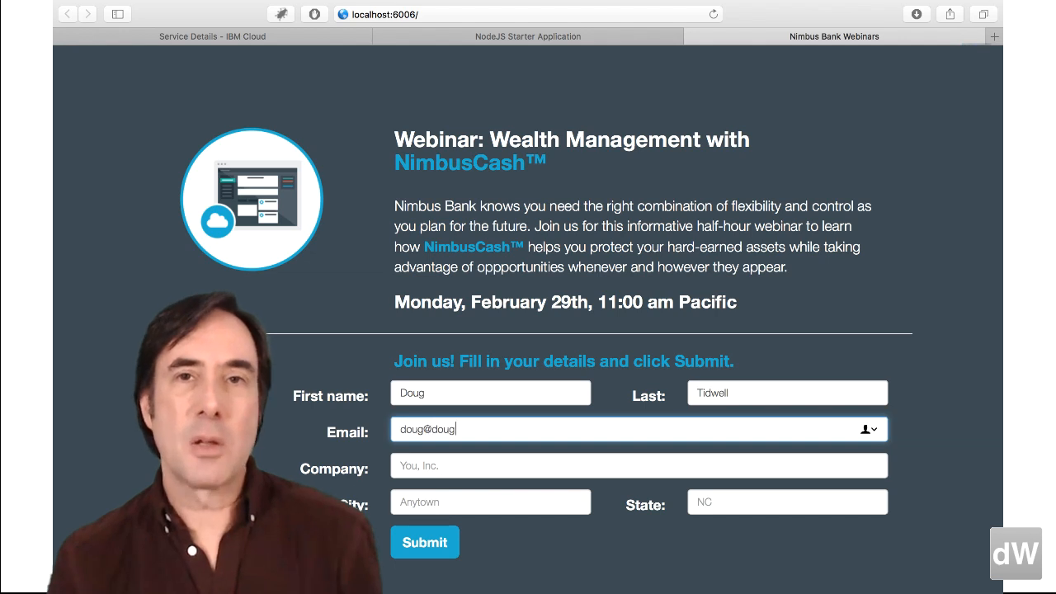
# - Enter DougCo as the company, fill in the attendee's city and state, and submit the webinar registration
pyautogui.press('Tab')
pyautogui.write('DougCo')
pyautogui.press('Tab')
pyautogui.write('Raleigh')
pyautogui.press('Tab')
pyautogui.write('NC')
pyautogui.click(426, 549)
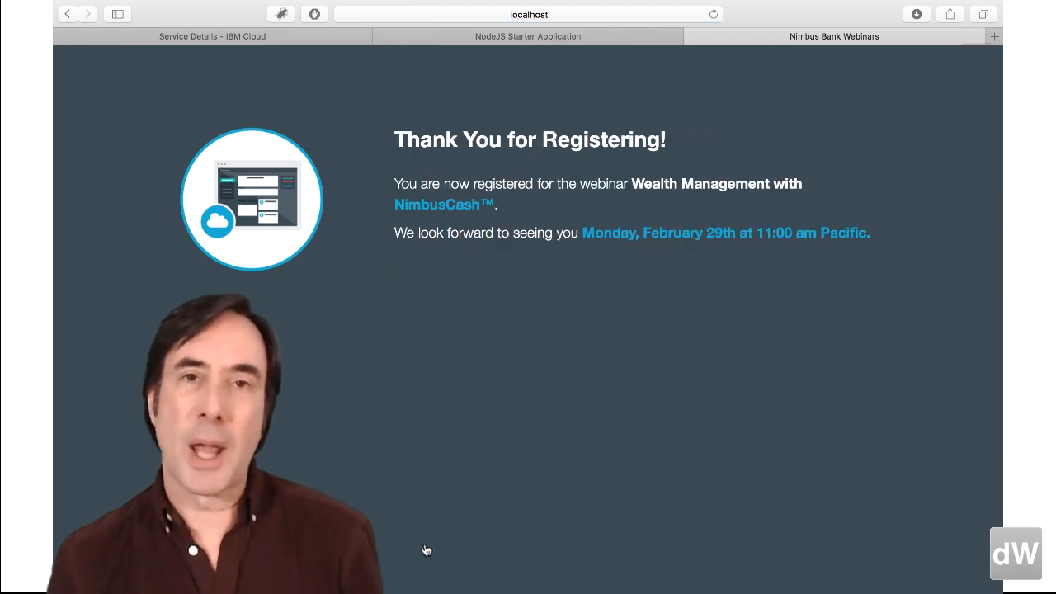